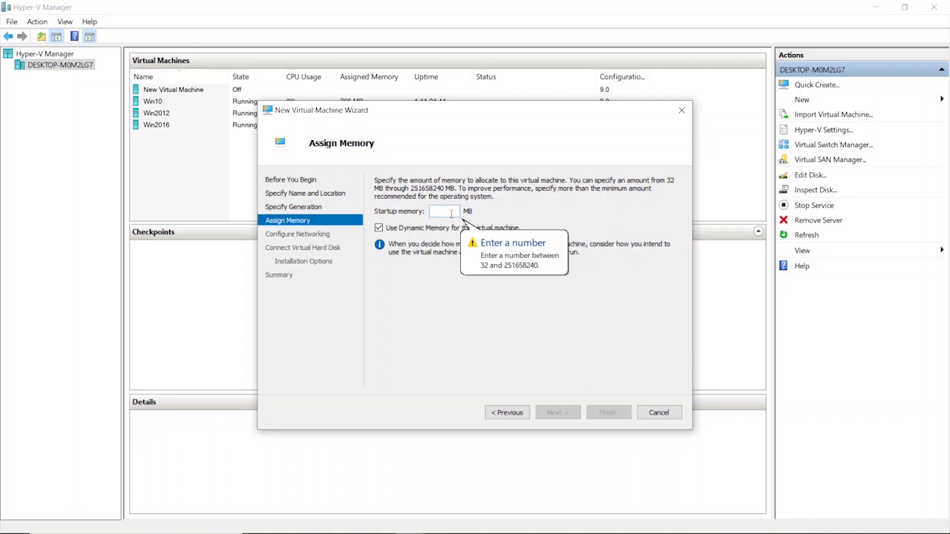
Set the new VM's startup memory to 3000 MB and continue to networking.
text(3000)
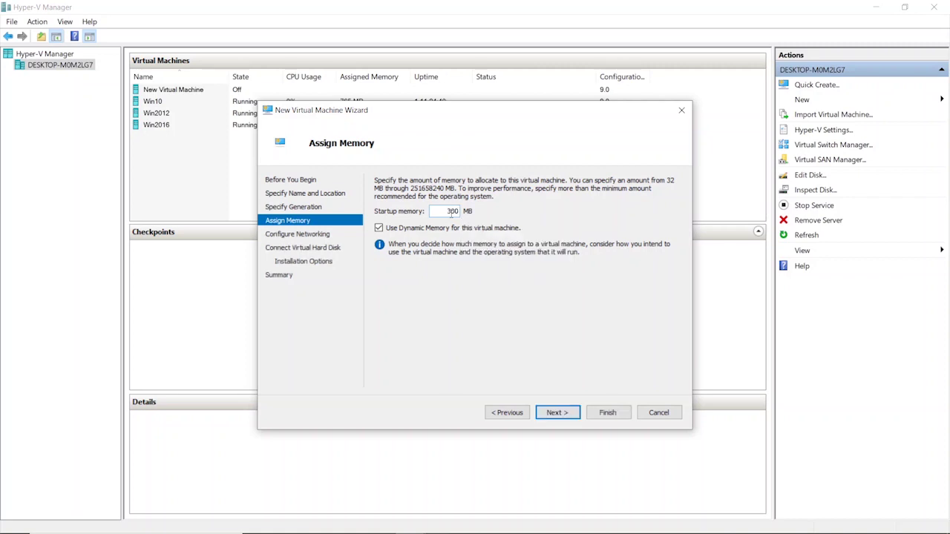
click(552, 412)
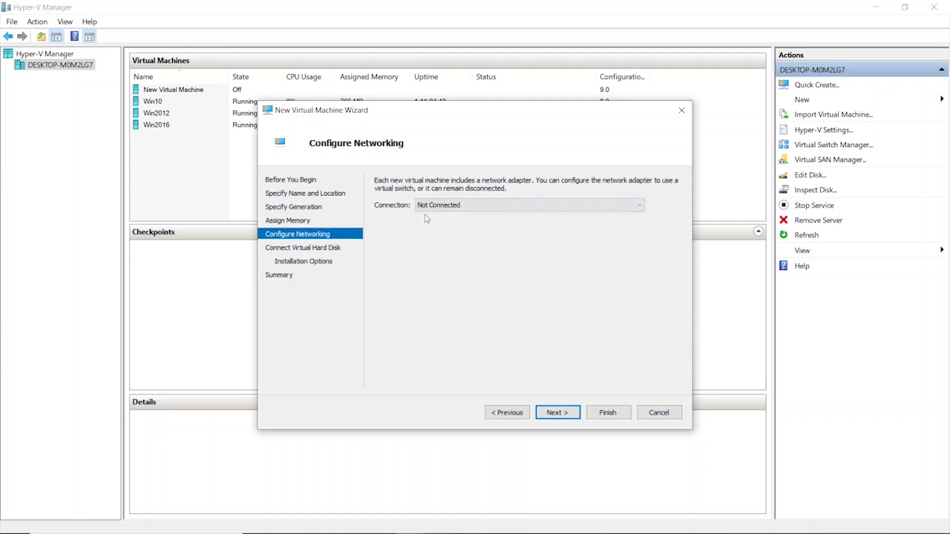
Place Ubuntu.vhdx in a new 'Ubuntu' folder under Virtual hard disks, sized 100 GB.
click(556, 413)
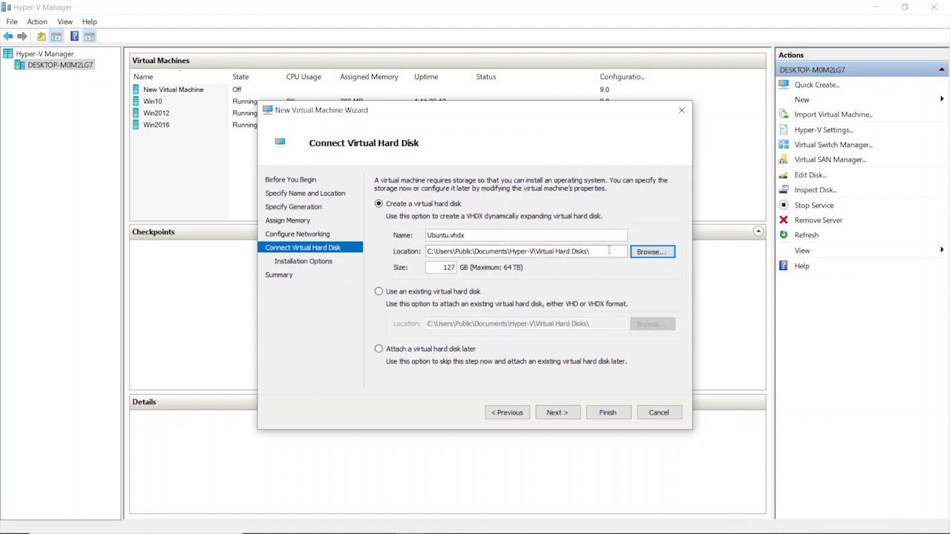
click(647, 252)
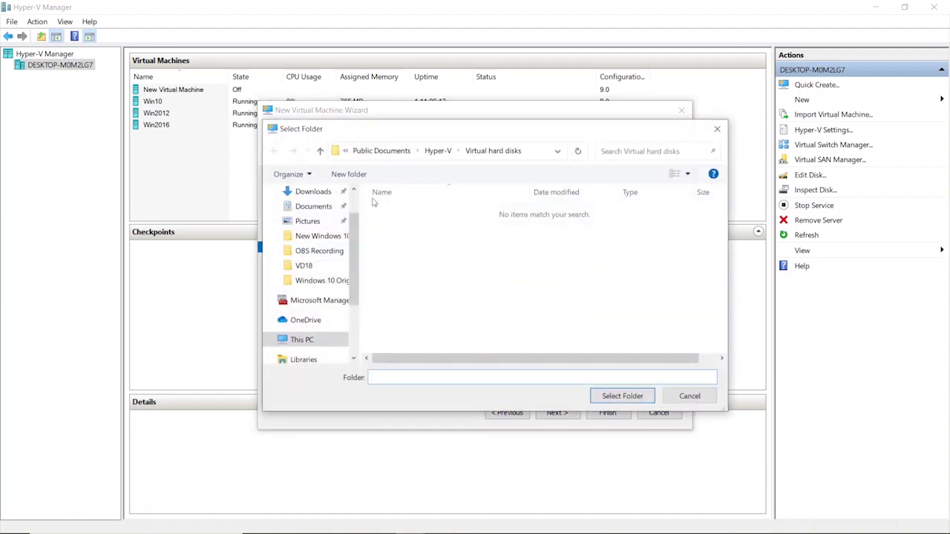
click(320, 152)
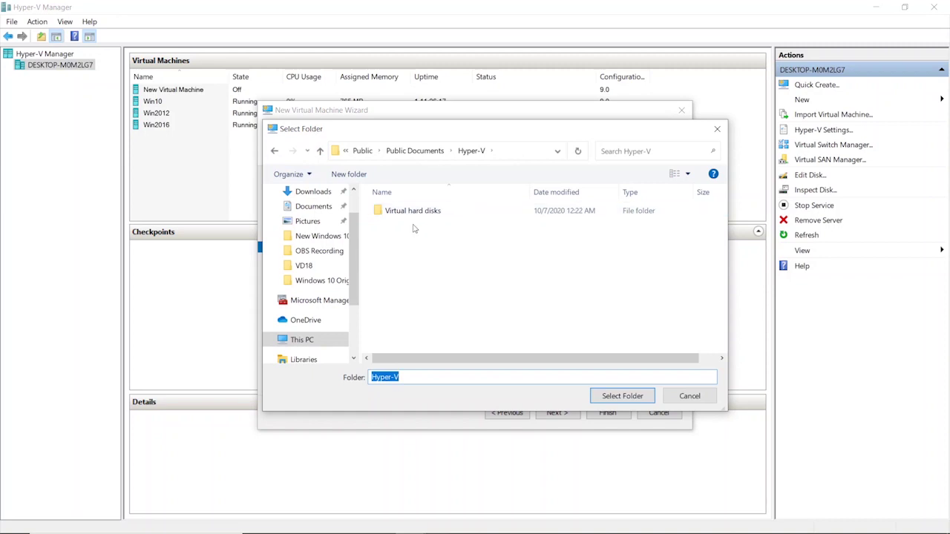
double_click(408, 213)
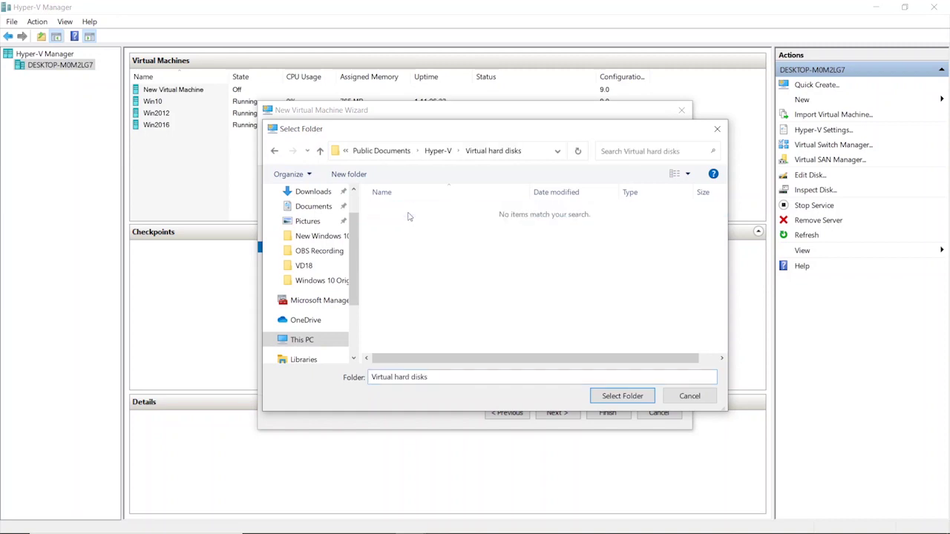
click(346, 175)
text(U)
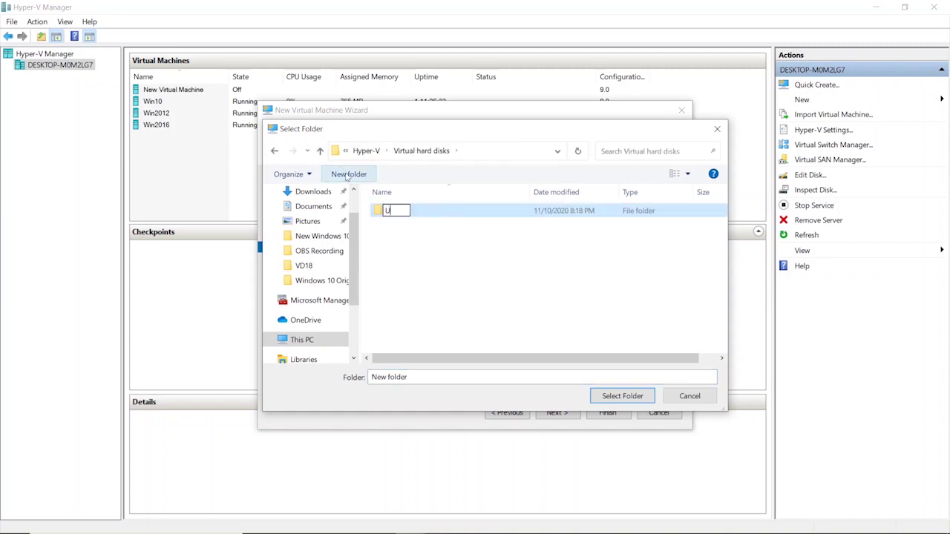
text(buntu)
key(Return)
key(Return)
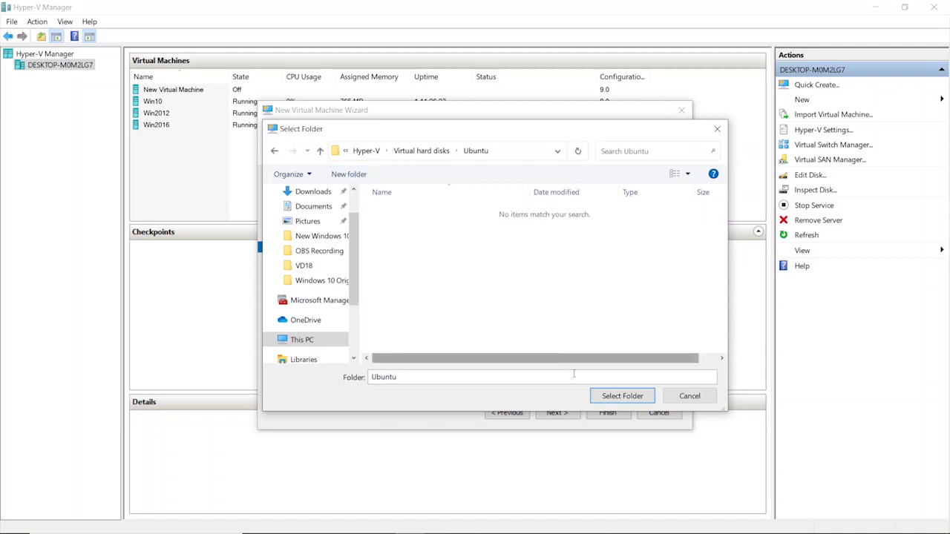
click(622, 396)
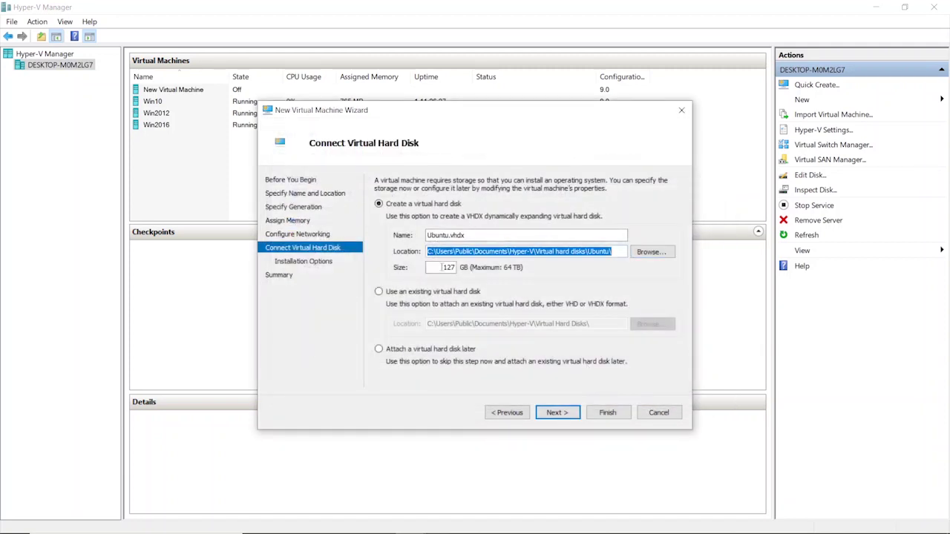
double_click(449, 267)
text(100)
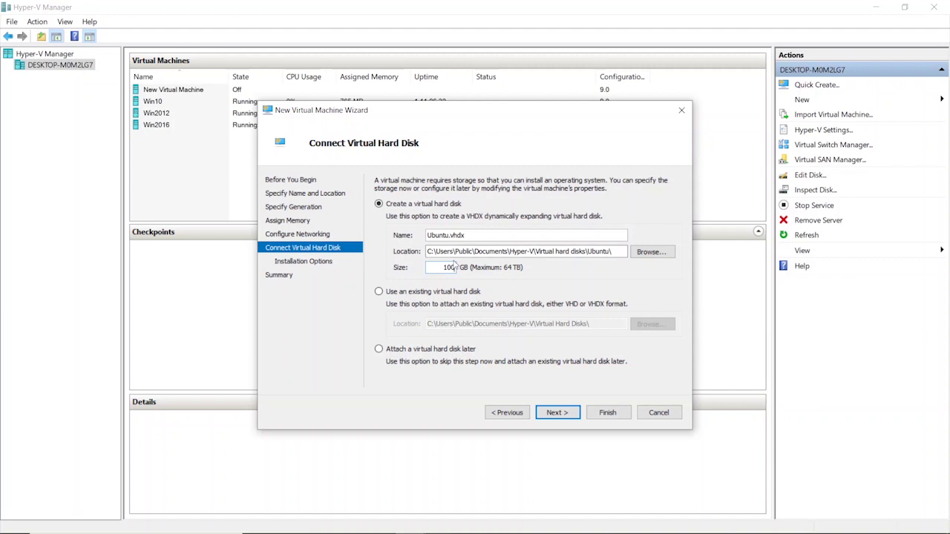
Install from the ubuntu-20.04.1-desktop-amd64.iso image file and advance to the wizard summary.
click(558, 414)
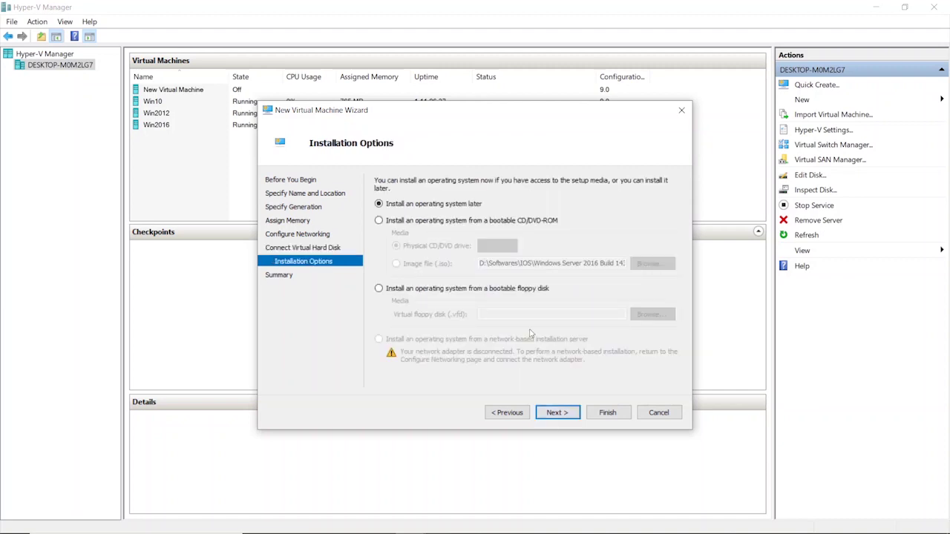
click(401, 221)
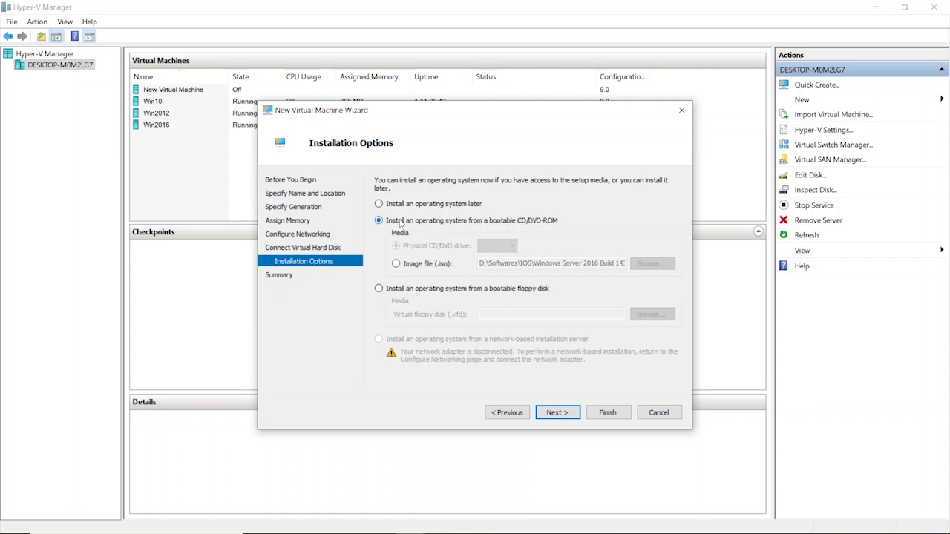
click(409, 267)
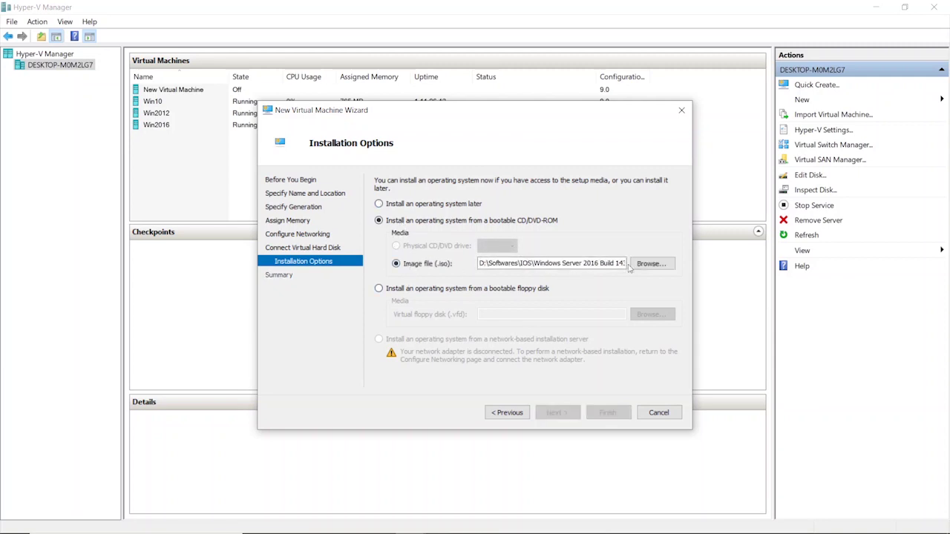
click(645, 266)
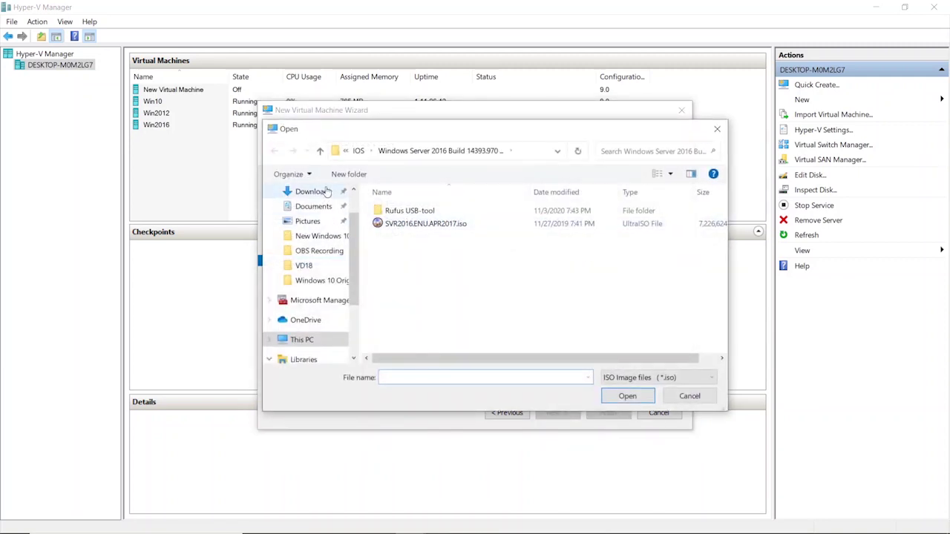
click(320, 152)
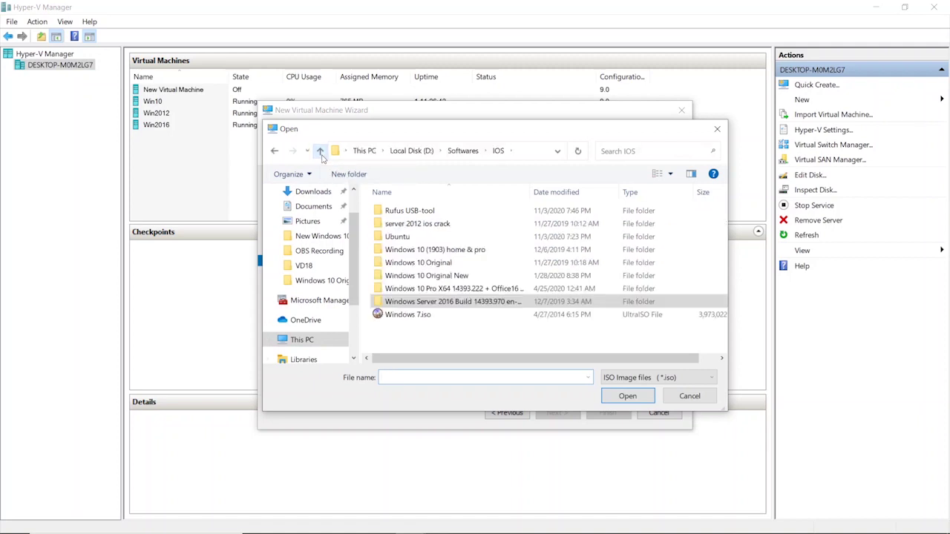
click(406, 237)
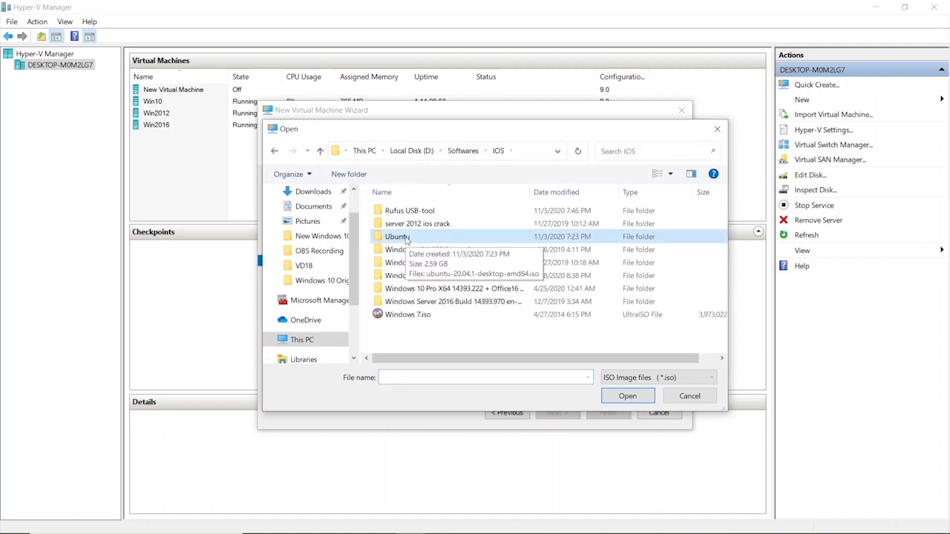
double_click(406, 237)
click(421, 213)
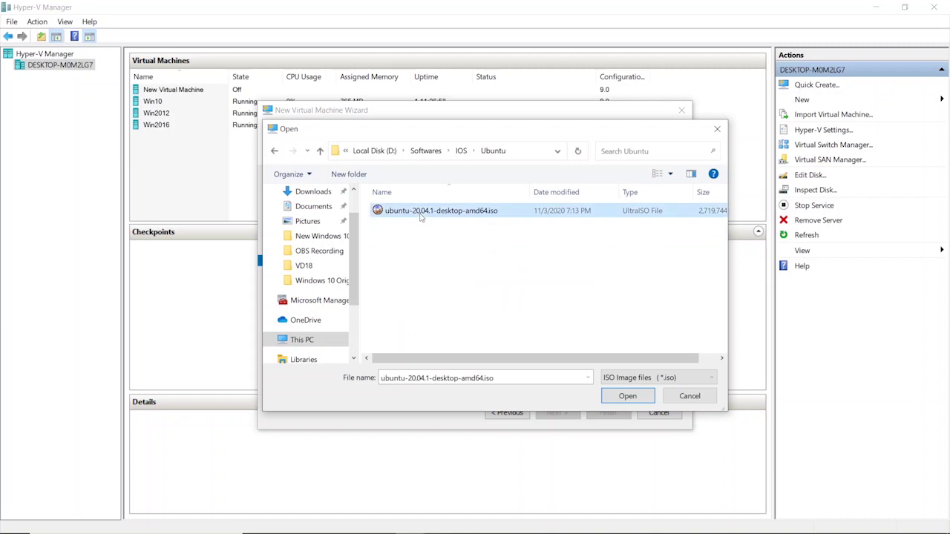
click(627, 395)
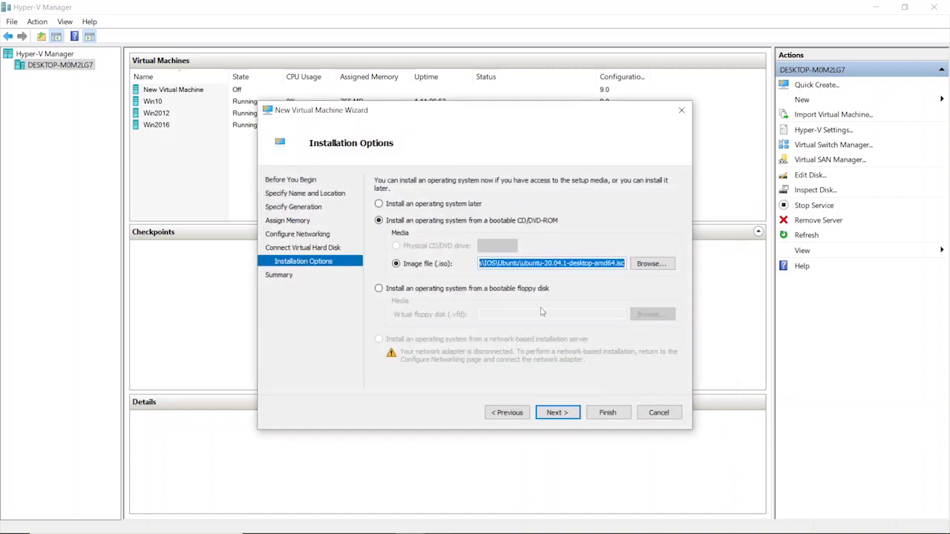
click(557, 413)
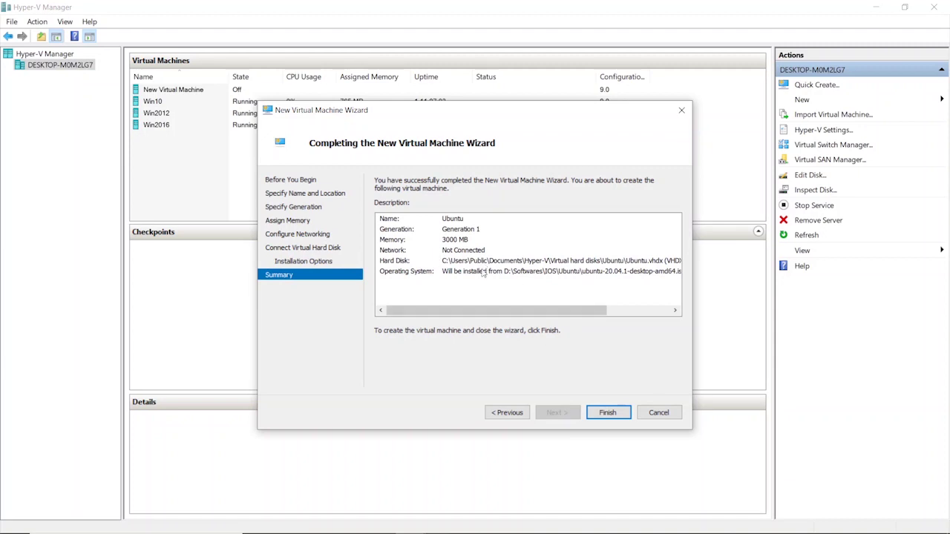
mouse_move(471, 316)
mouse_down()
mouse_move(553, 316)
mouse_move(472, 317)
mouse_up()
Finish the wizard, start the Ubuntu VM, then bring Hyper-V Manager back in front.
click(605, 411)
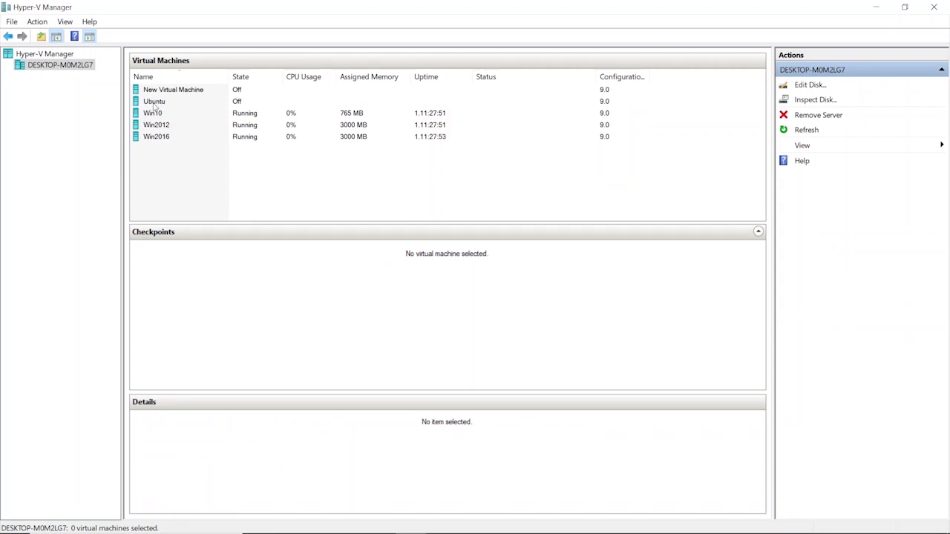
click(147, 104)
right_click(147, 104)
click(177, 144)
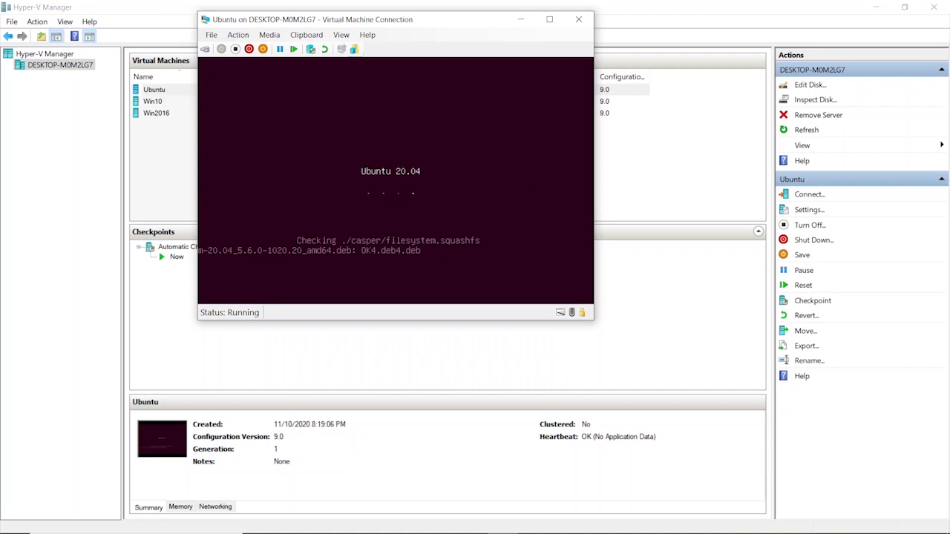
drag(435, 22, 519, 40)
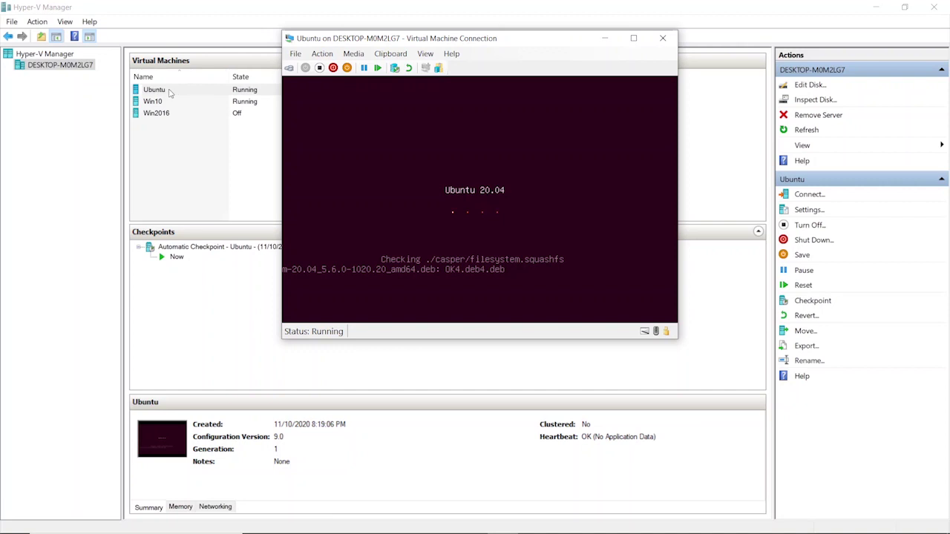
click(169, 90)
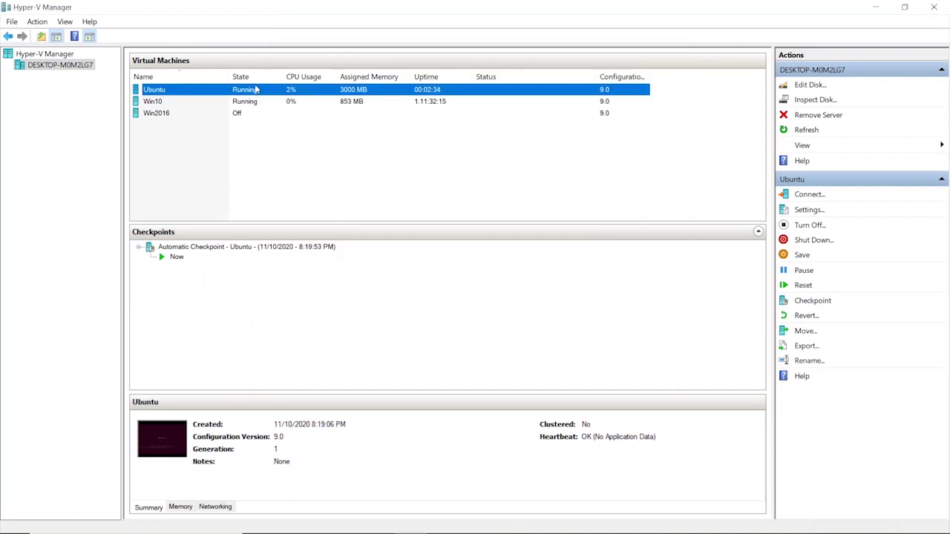
In the Ubuntu VM's settings, set Network Adapter's virtual switch to EXT and apply.
right_click(251, 90)
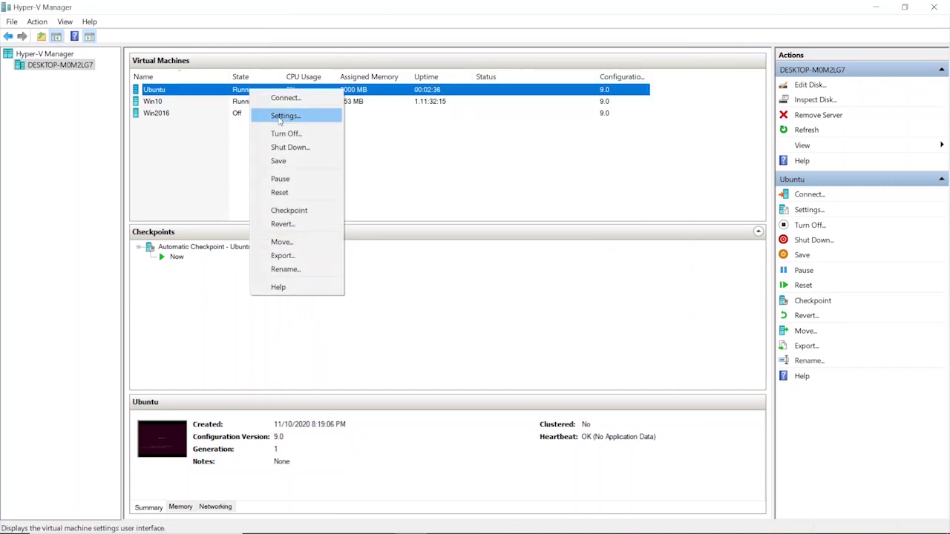
click(280, 119)
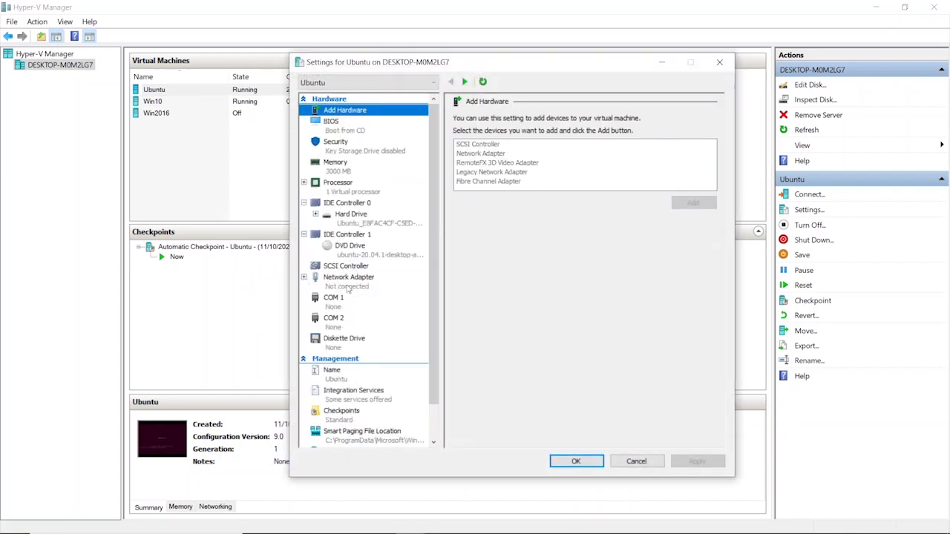
click(347, 285)
click(476, 143)
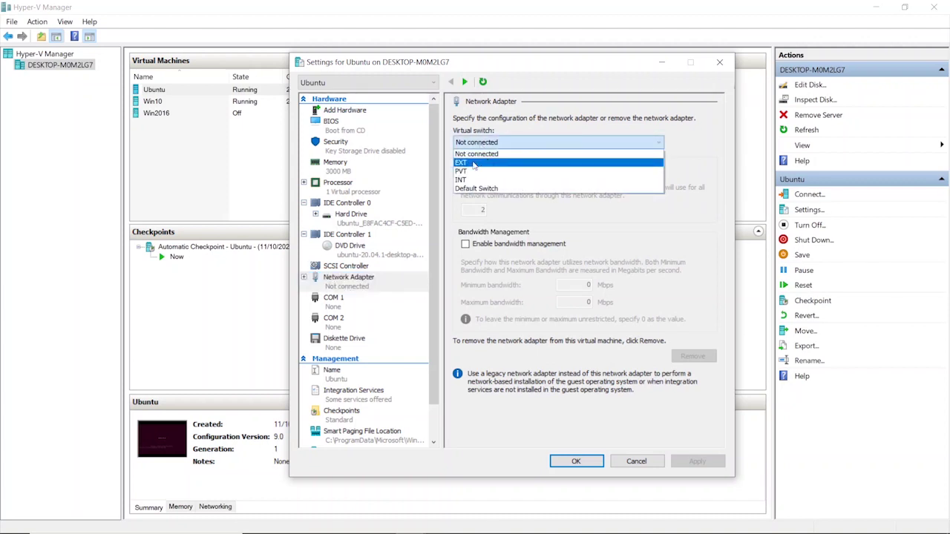
click(481, 158)
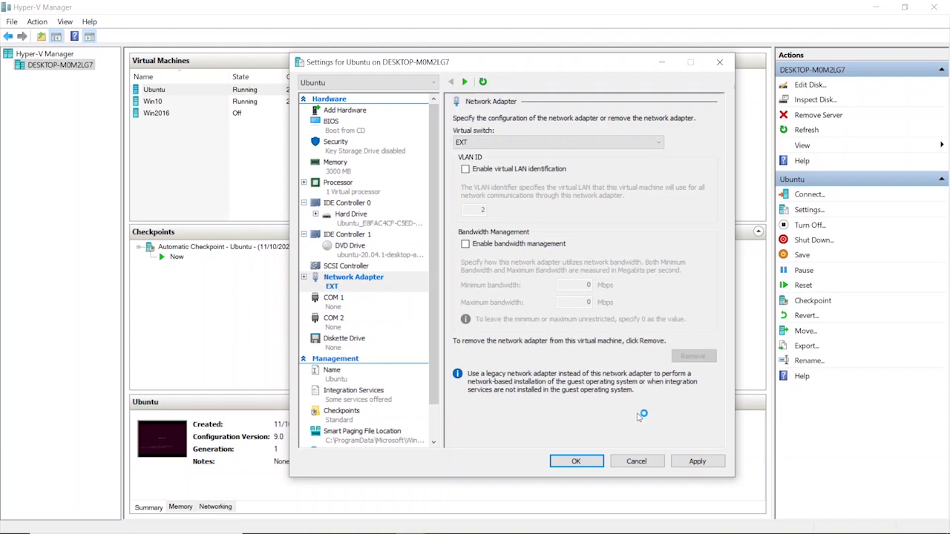
click(690, 461)
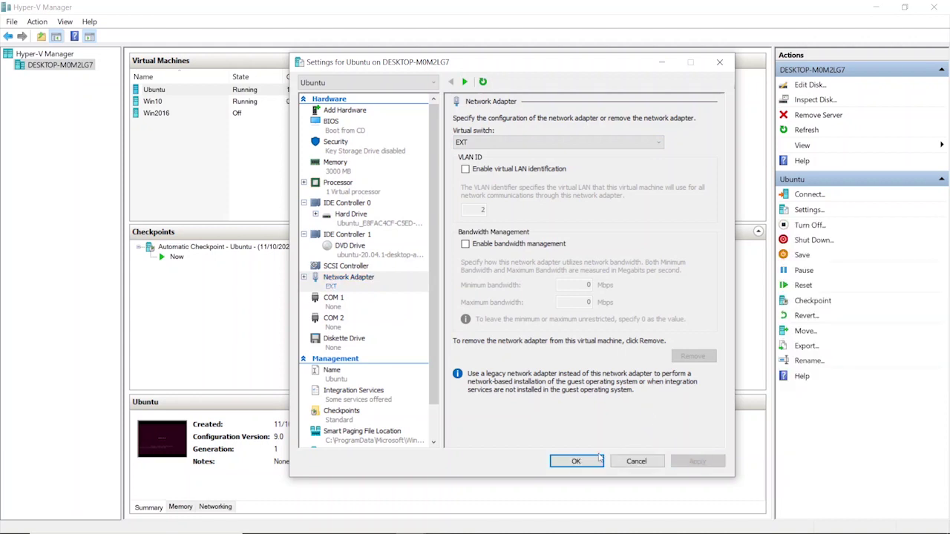
click(587, 461)
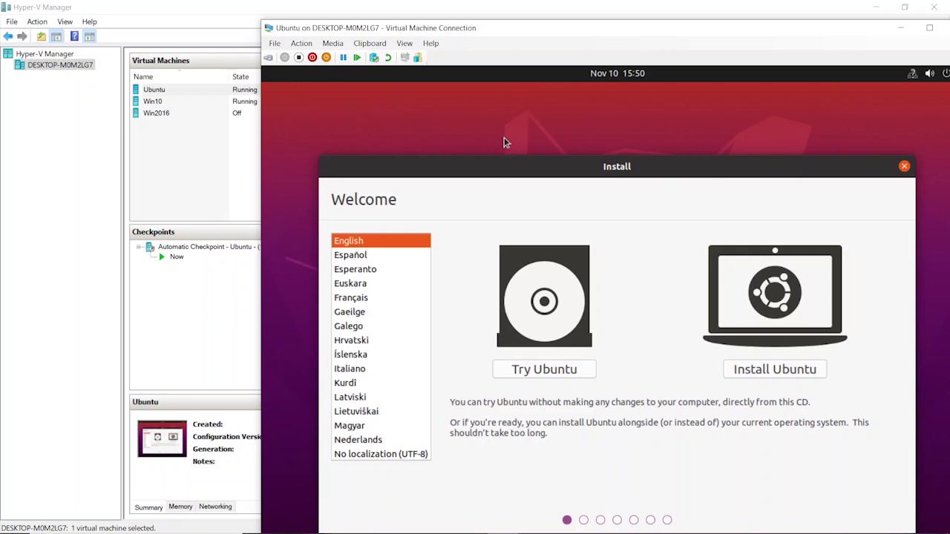
Begin installing Ubuntu with English (US) keyboard, normal installation and Erase disk confirmed.
double_click(532, 31)
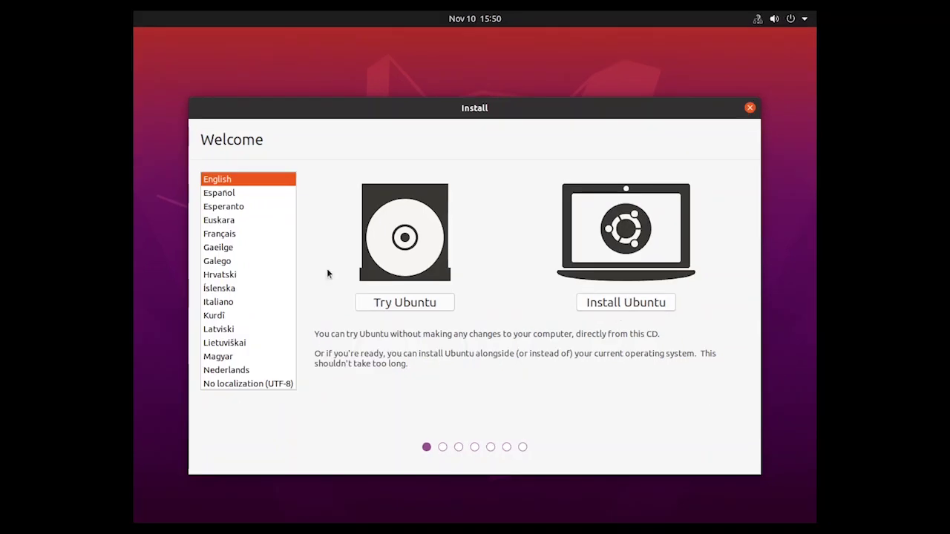
click(629, 304)
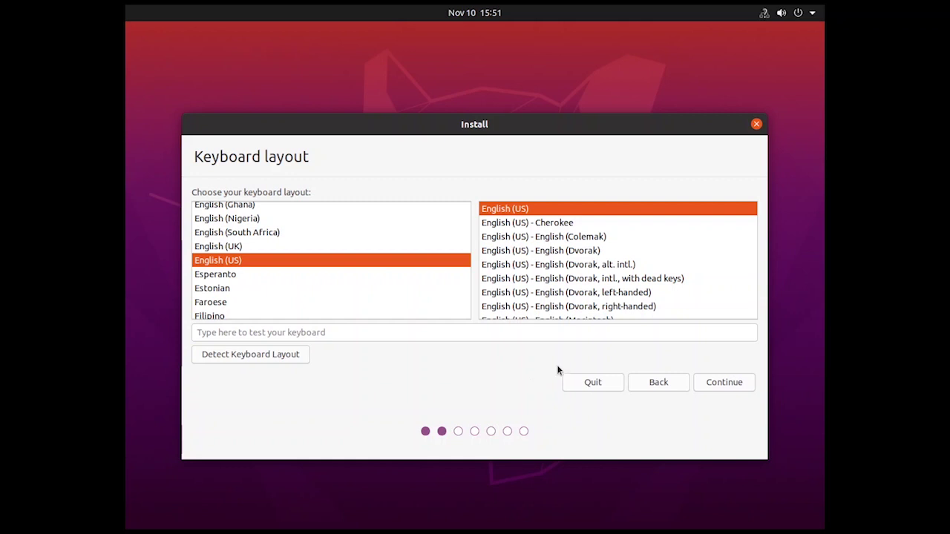
click(739, 383)
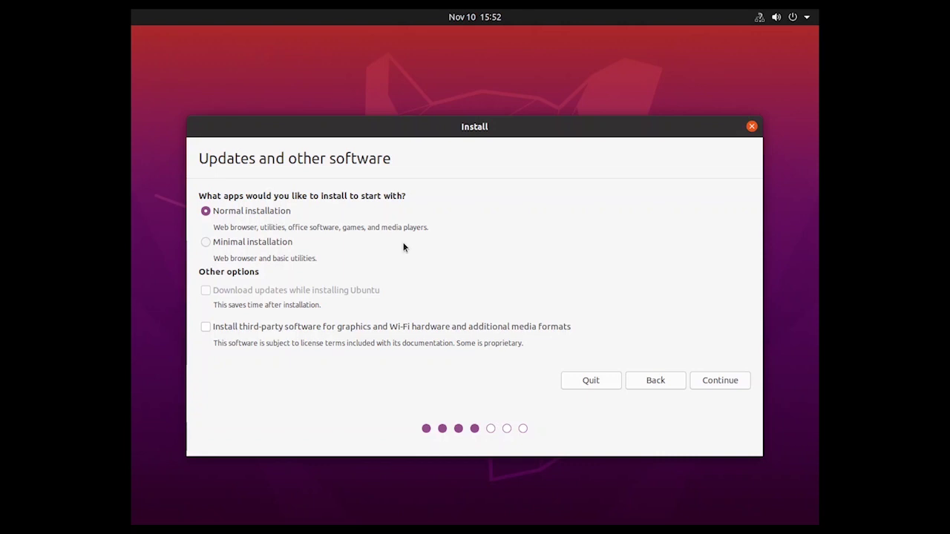
click(720, 381)
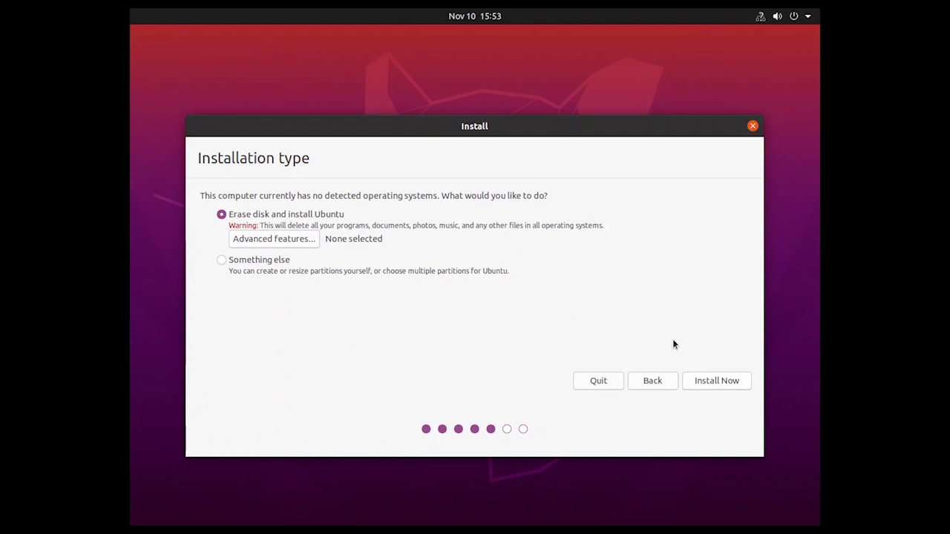
click(726, 382)
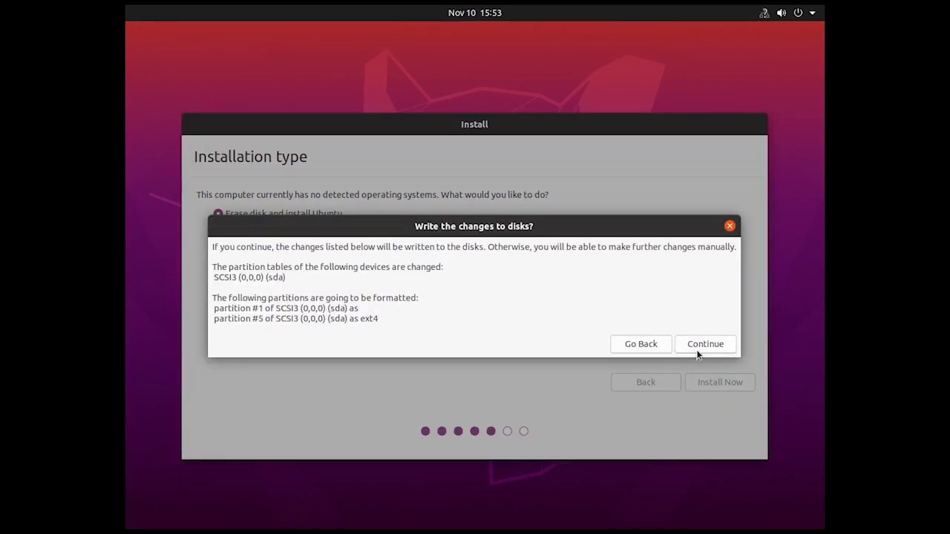
click(698, 346)
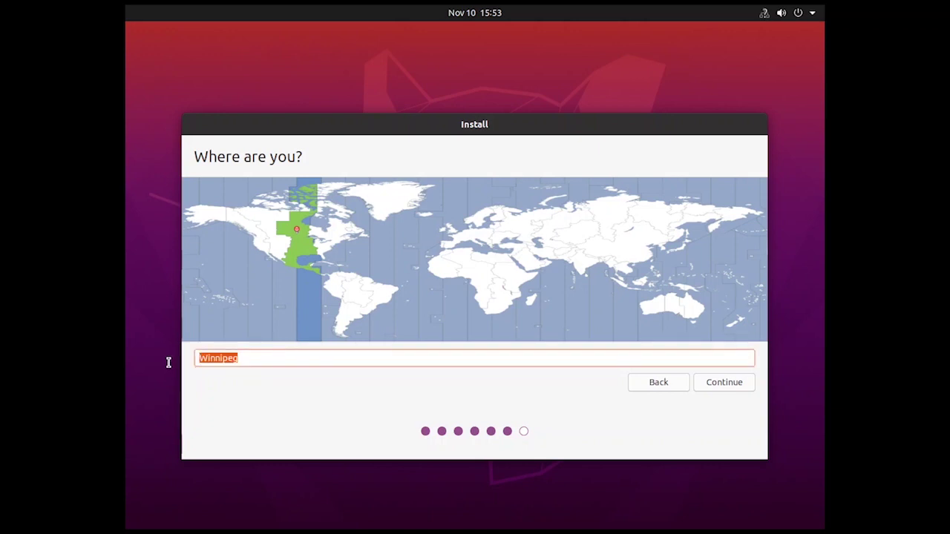
Set the installer's time zone to Pakistan Time.
text(pk)
click(223, 375)
click(744, 386)
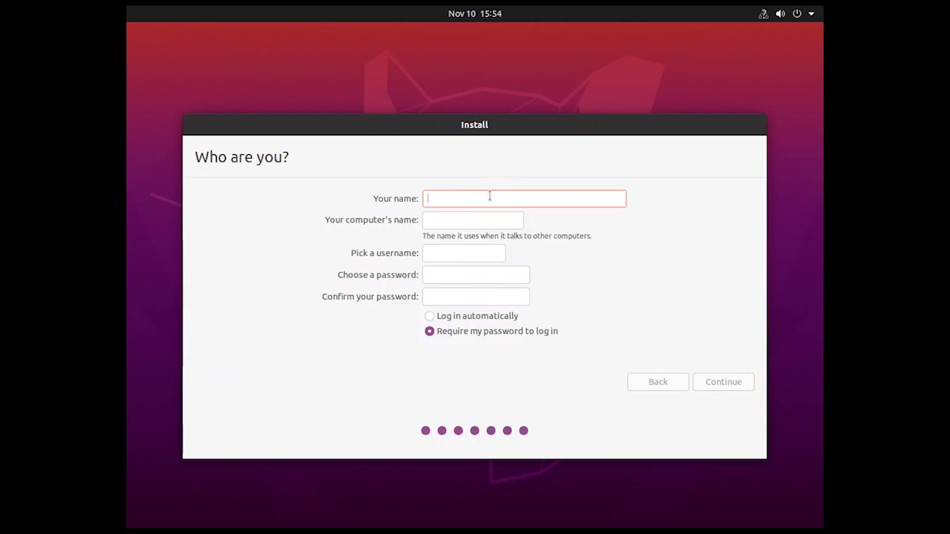
Create the user 'Test' with the account password entered twice and start installing.
text(Test)
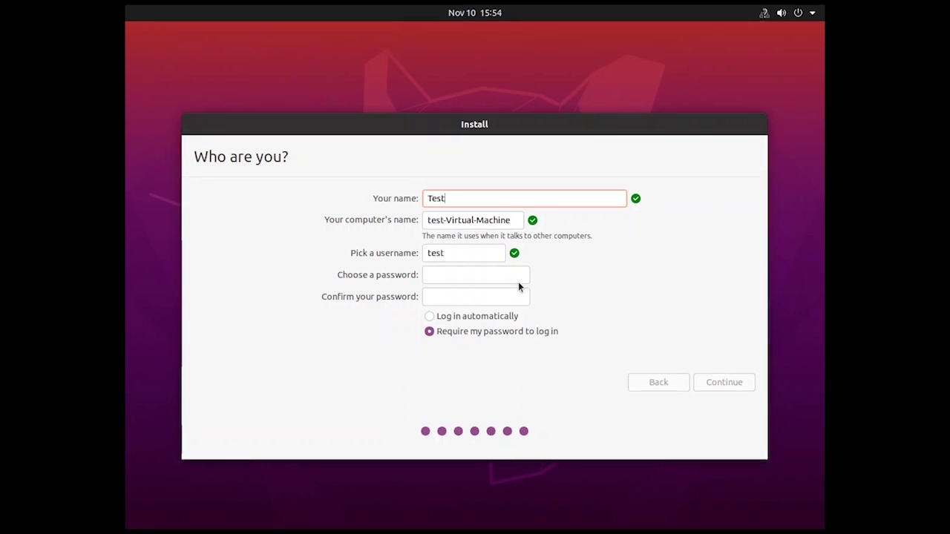
click(487, 277)
text(123)
key(Tab)
text(123)
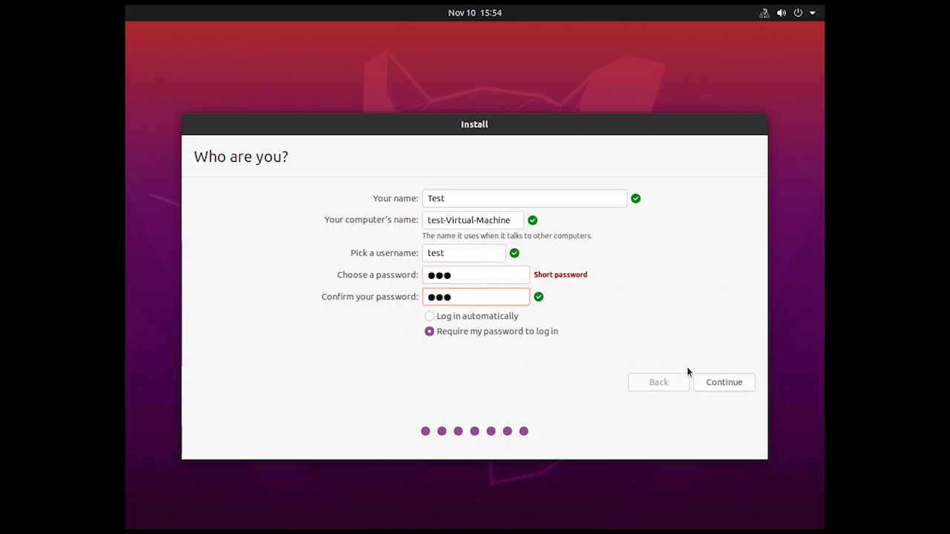
click(724, 384)
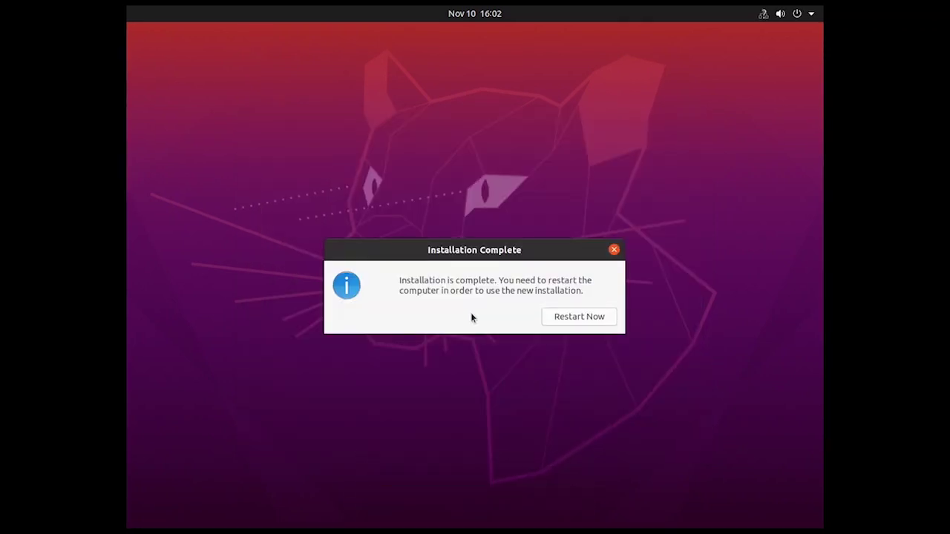
Restart into the installed Ubuntu and log in as the new user with the account password.
click(573, 318)
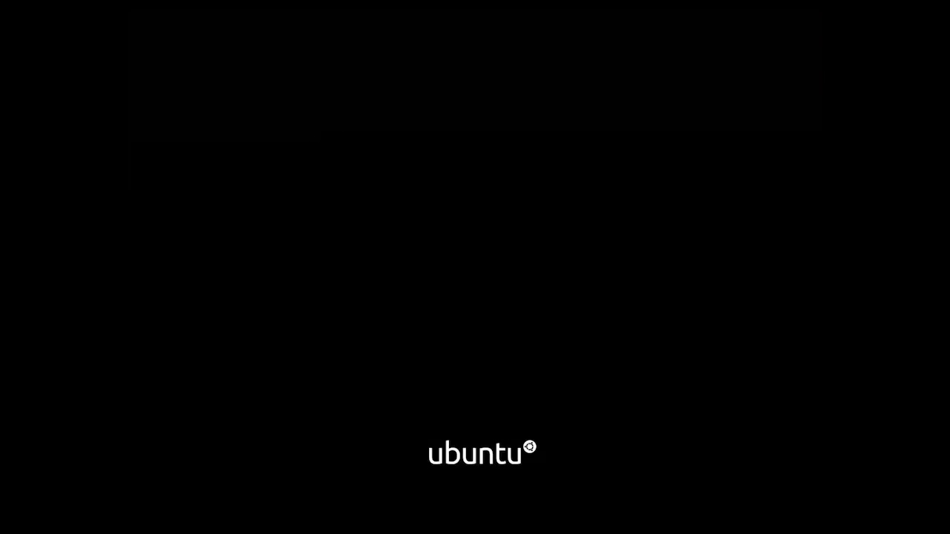
key(Return)
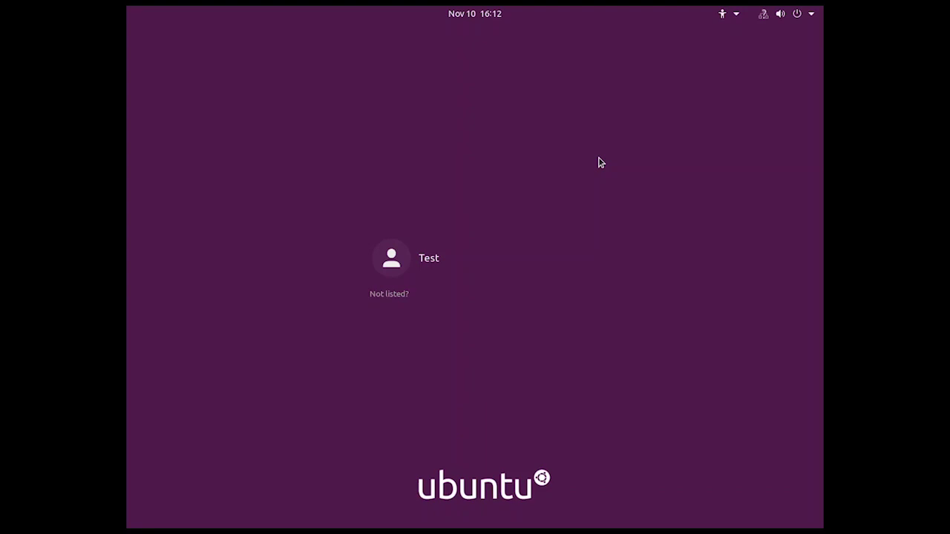
click(446, 259)
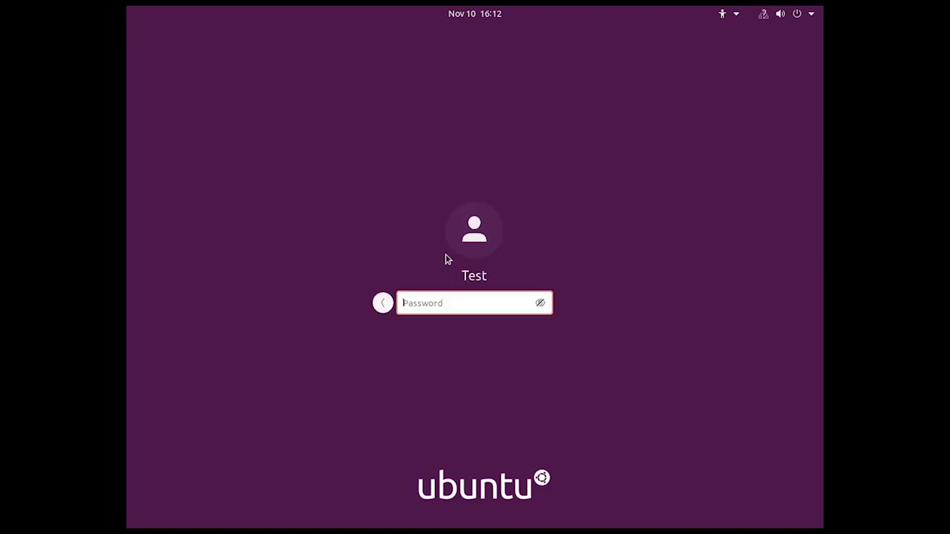
text(•••)
key(Return)
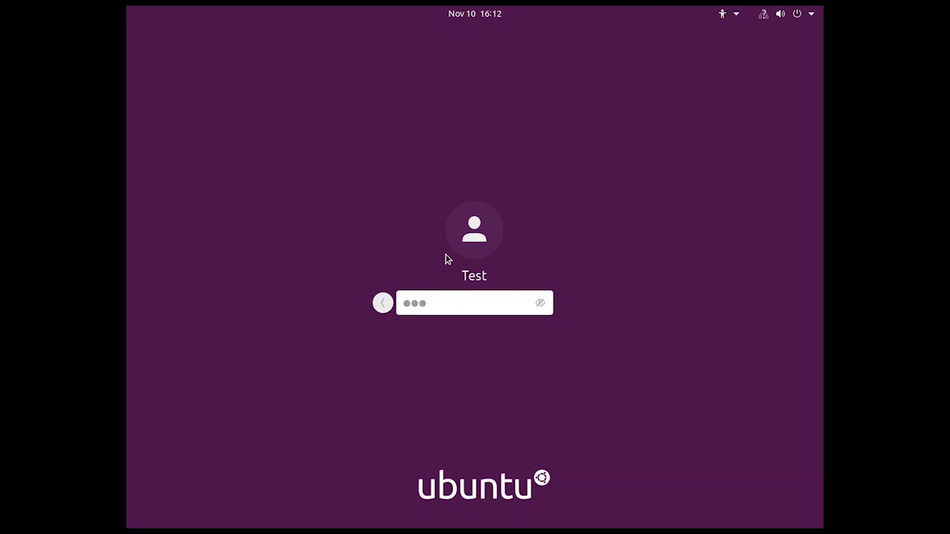